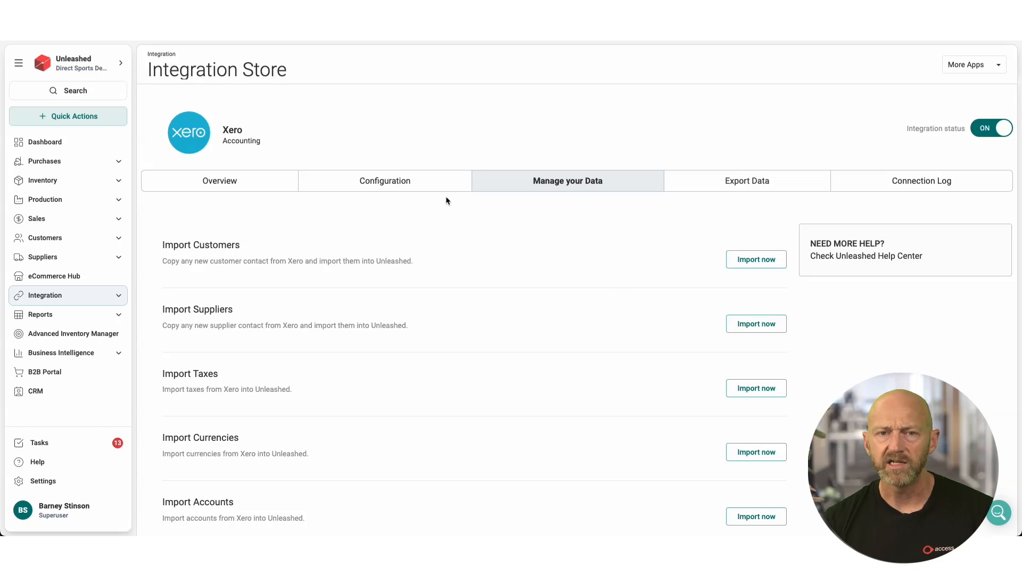
Step: Review the Xero configuration's account choices for Sales, Cost of Goods Sold and Stock On Hand
click(410, 184)
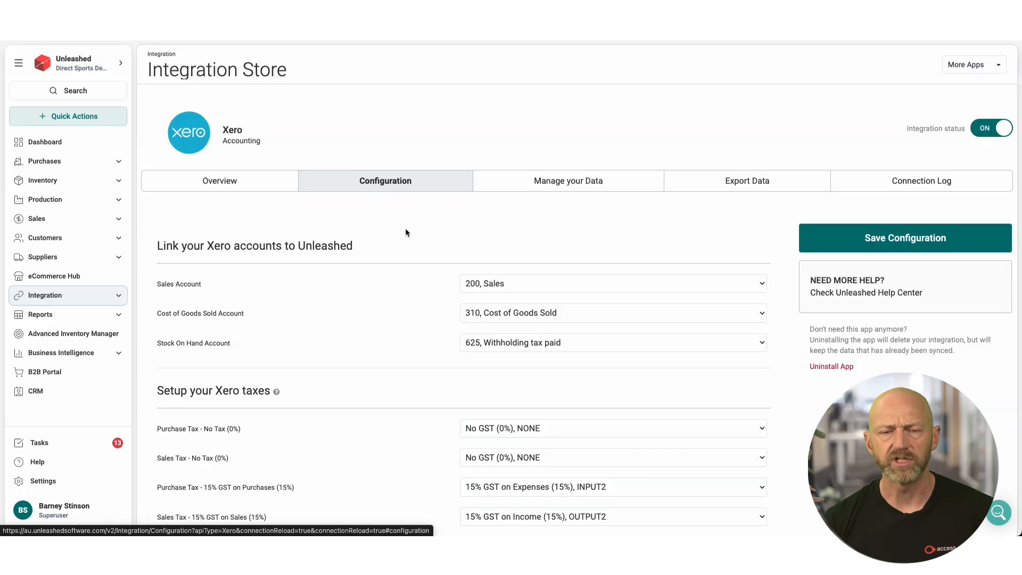
scroll(421, 283, down, 2)
scroll(422, 287, down, 1)
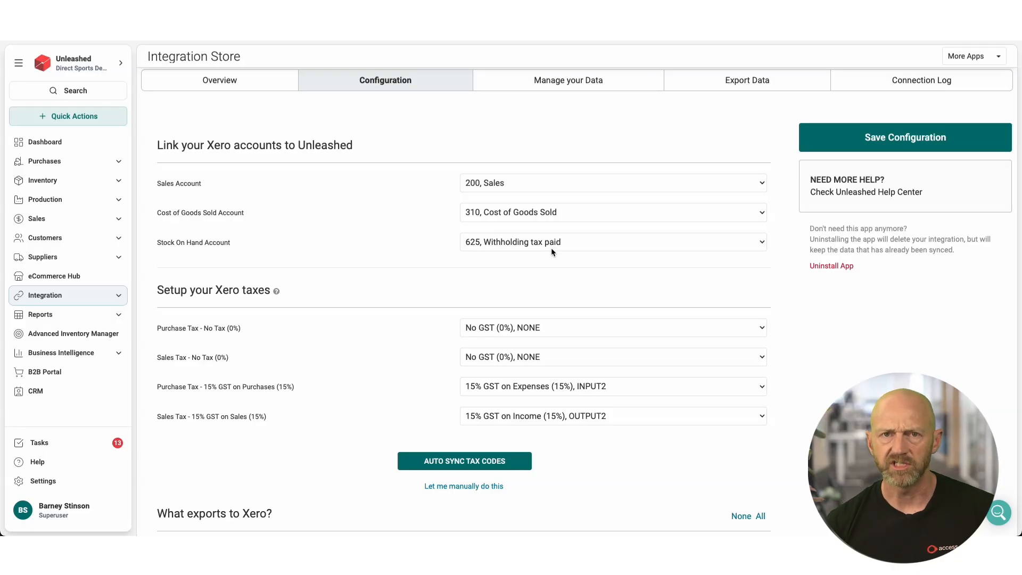
click(554, 189)
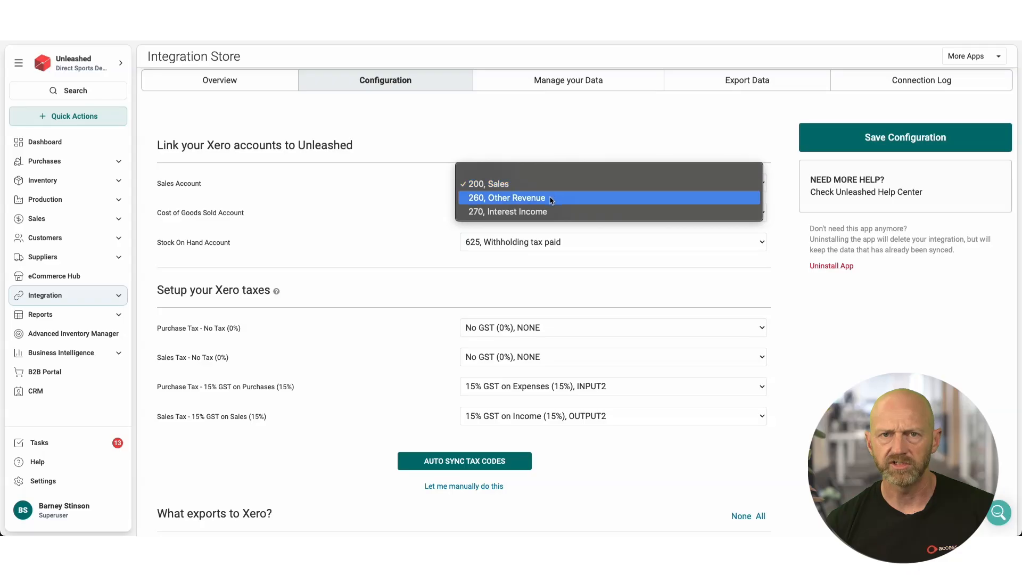
click(419, 209)
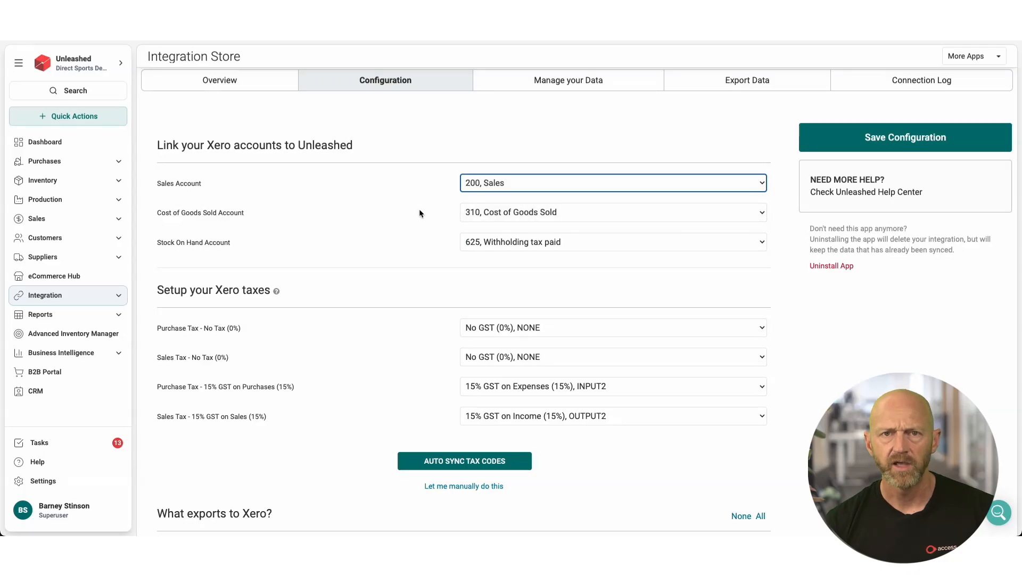
click(550, 212)
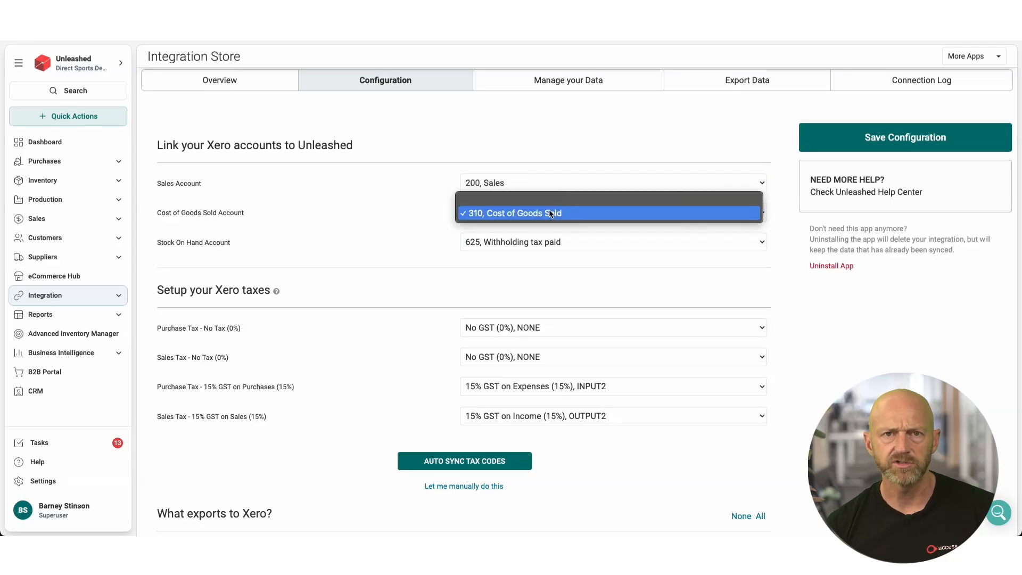
click(433, 210)
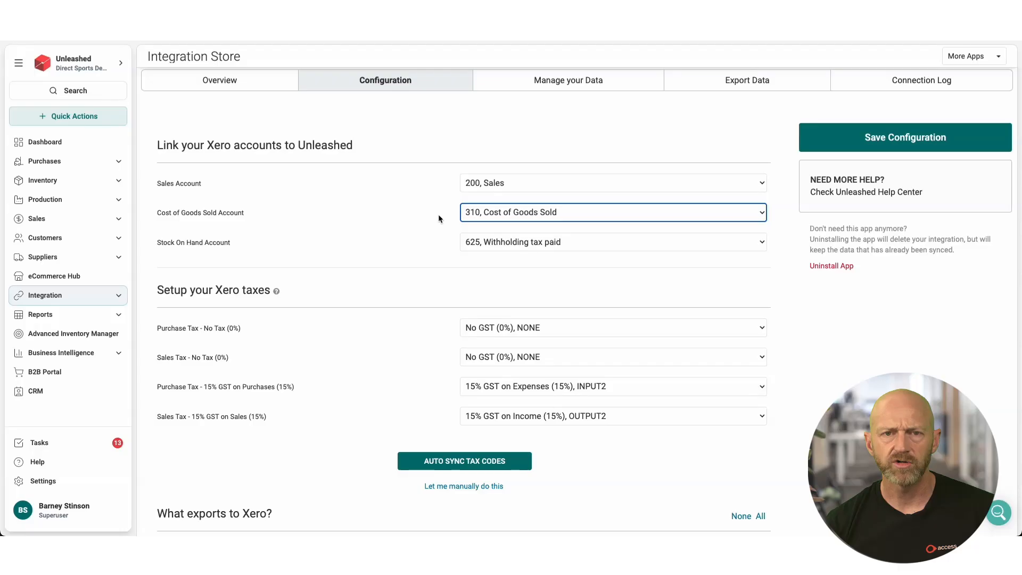
click(577, 240)
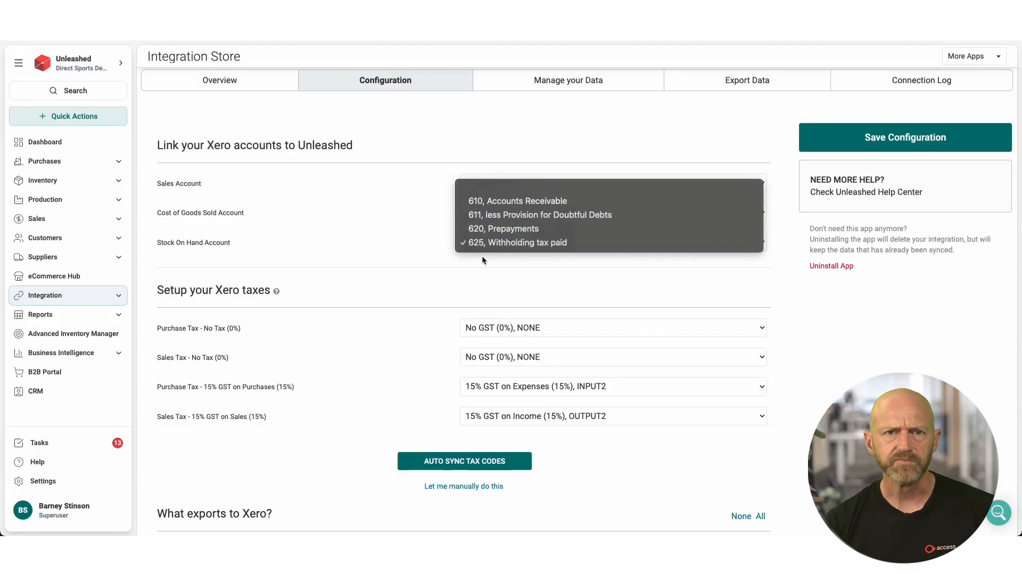
click(394, 247)
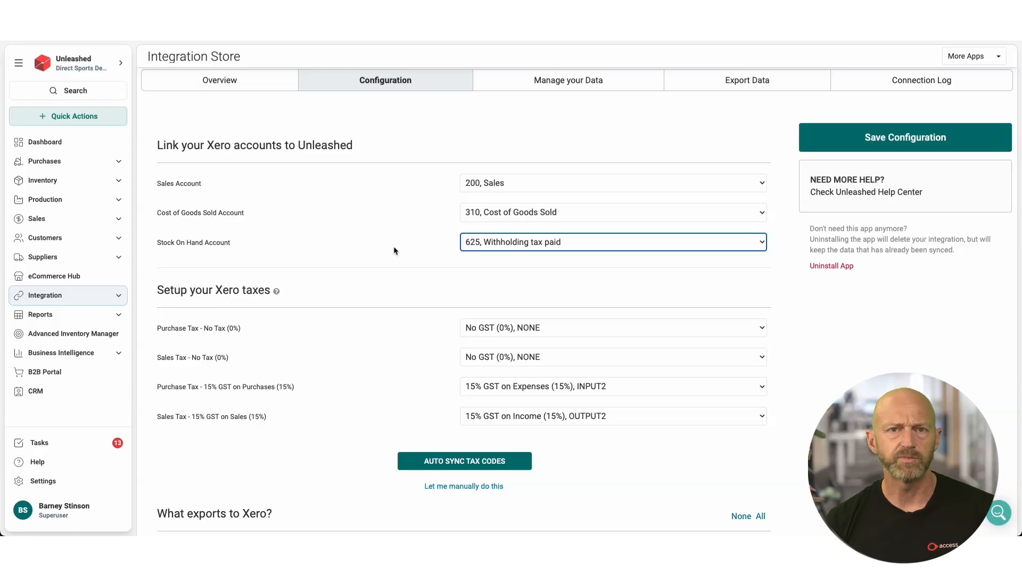
Step: Expand the Purchases, Sales and Inventory navigation sections to review their transaction pages
click(95, 162)
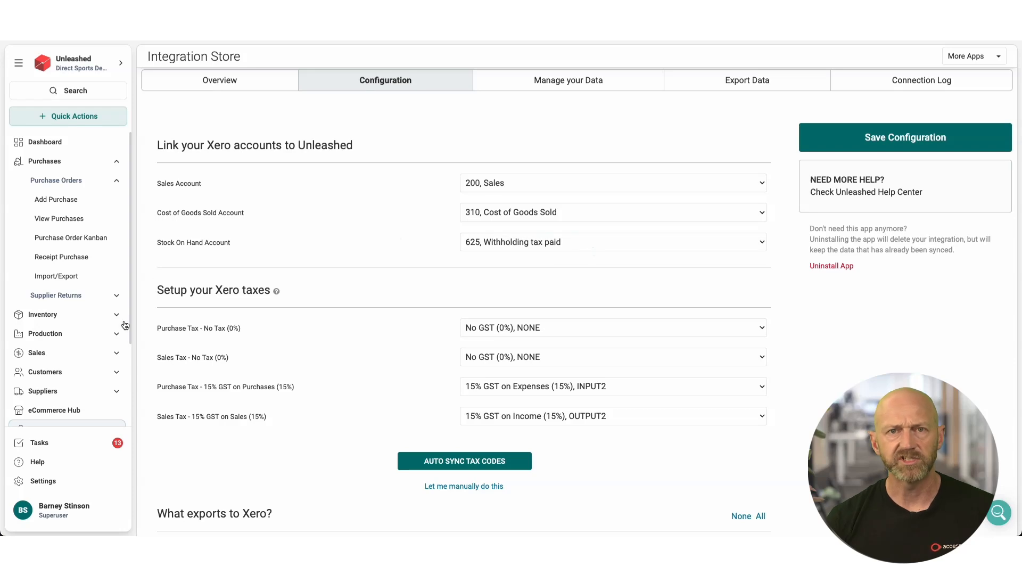
click(100, 353)
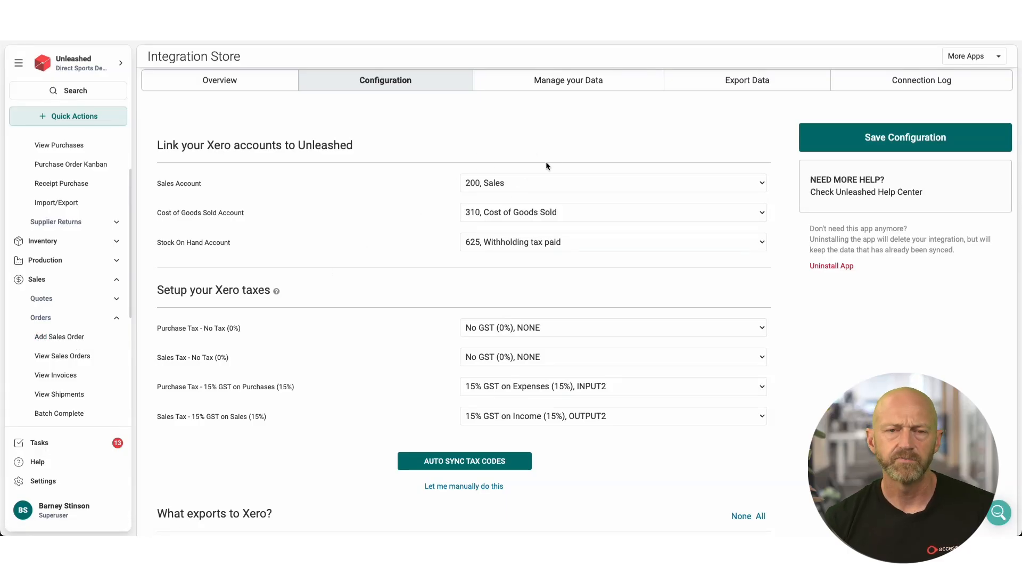
scroll(55, 367, down, 1)
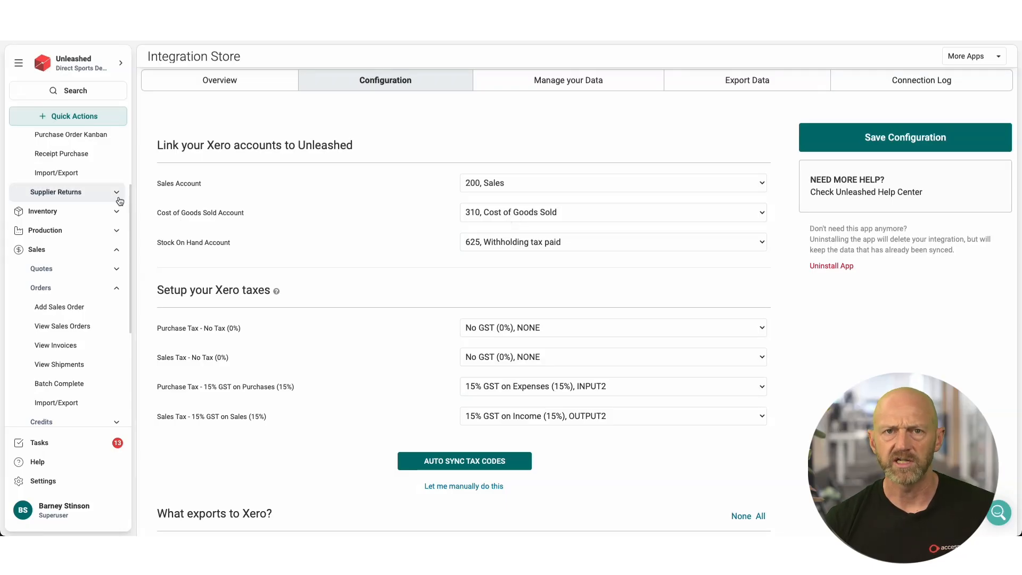
scroll(73, 203, up, 3)
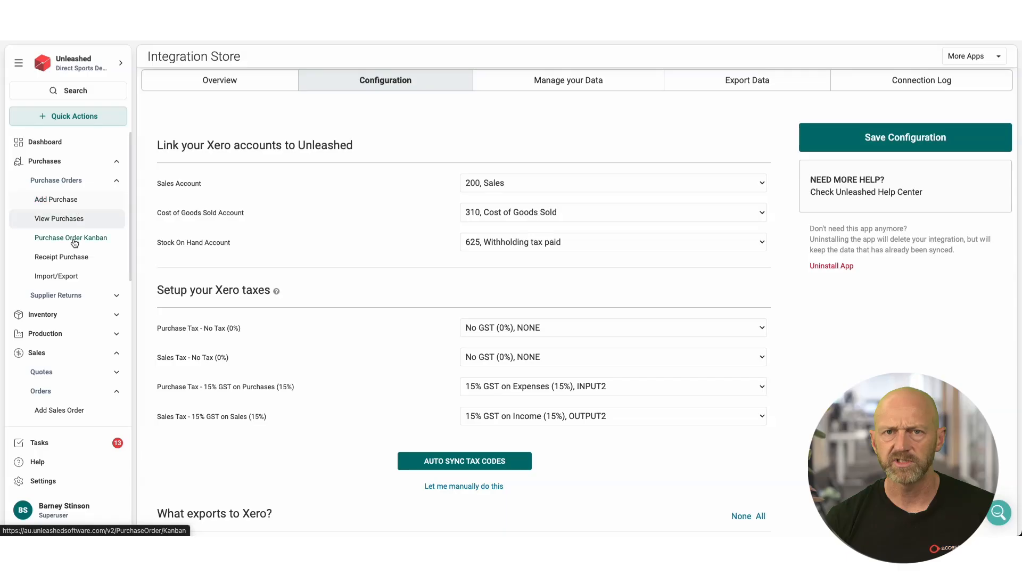
click(68, 315)
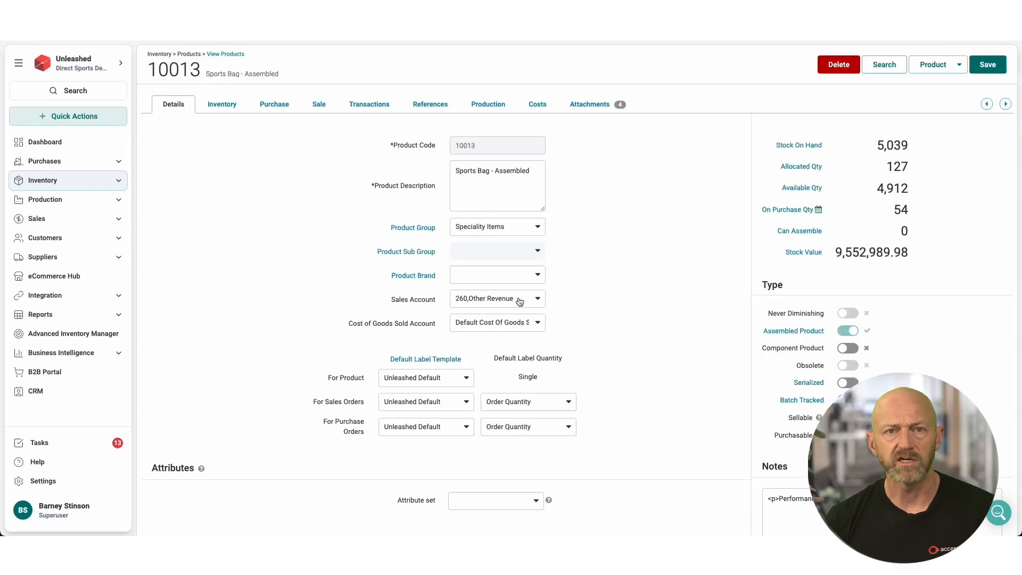
Step: Review the cost of goods sold and sales account choices on product 10013, and the sales account choices on customer Vision Tech
click(538, 323)
click(538, 323)
click(519, 301)
click(516, 288)
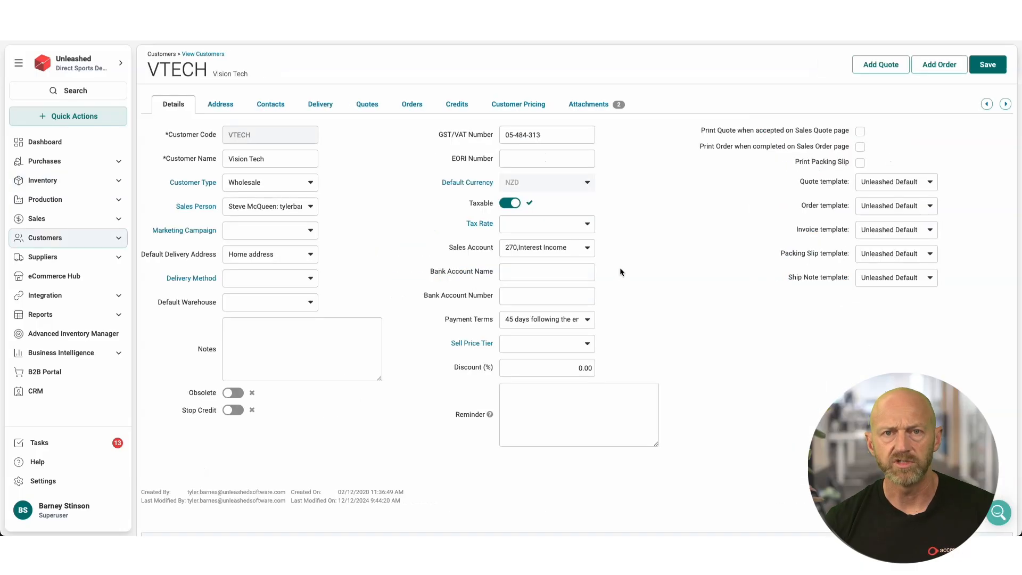
click(544, 249)
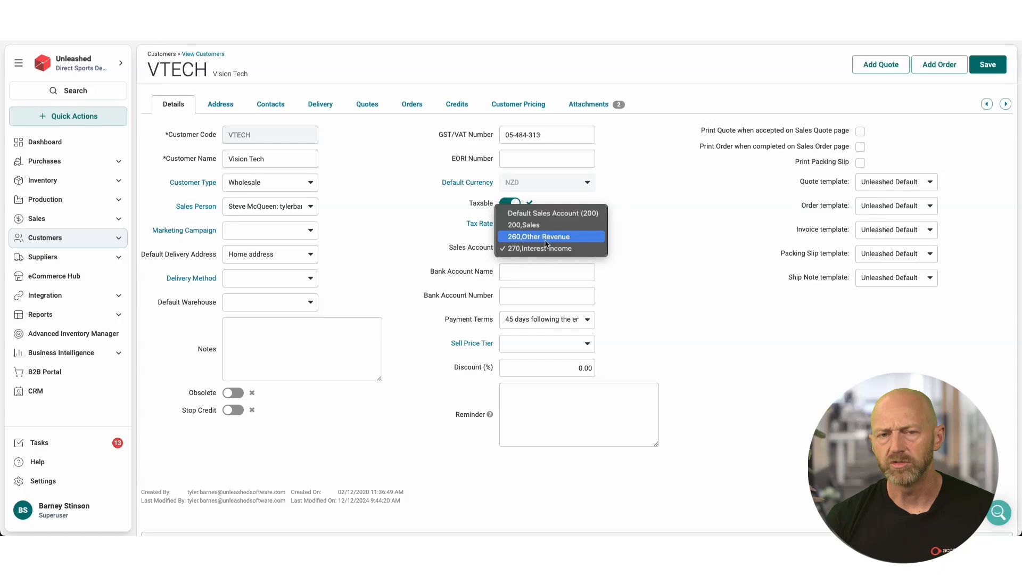
click(540, 248)
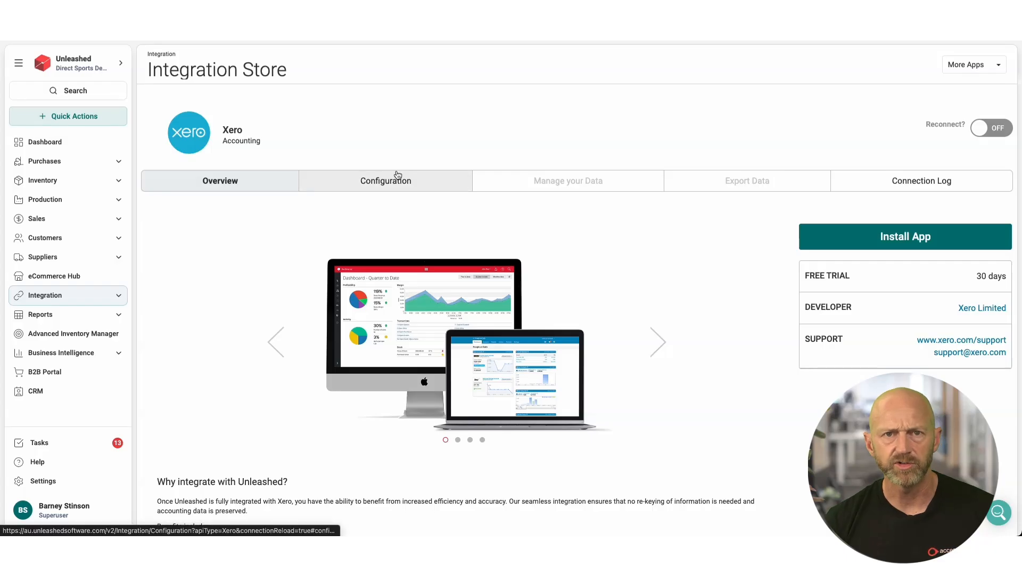
Step: Review the data choices for Tracking Category 1 and Tracking Category 2 in the Xero configuration's advanced features
click(398, 180)
scroll(396, 173, down, 15)
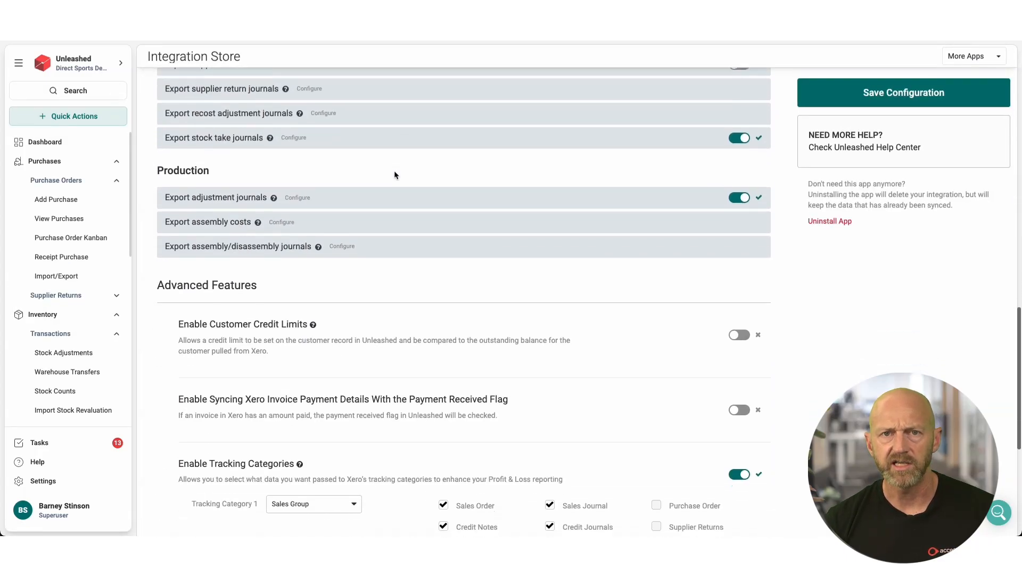
scroll(394, 175, down, 5)
click(348, 241)
click(369, 245)
click(343, 356)
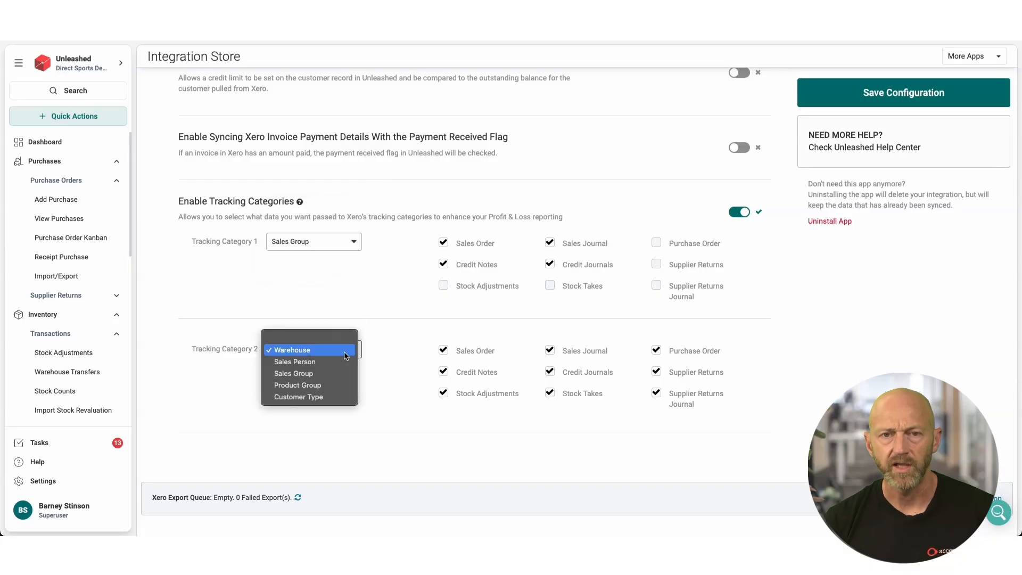
click(417, 365)
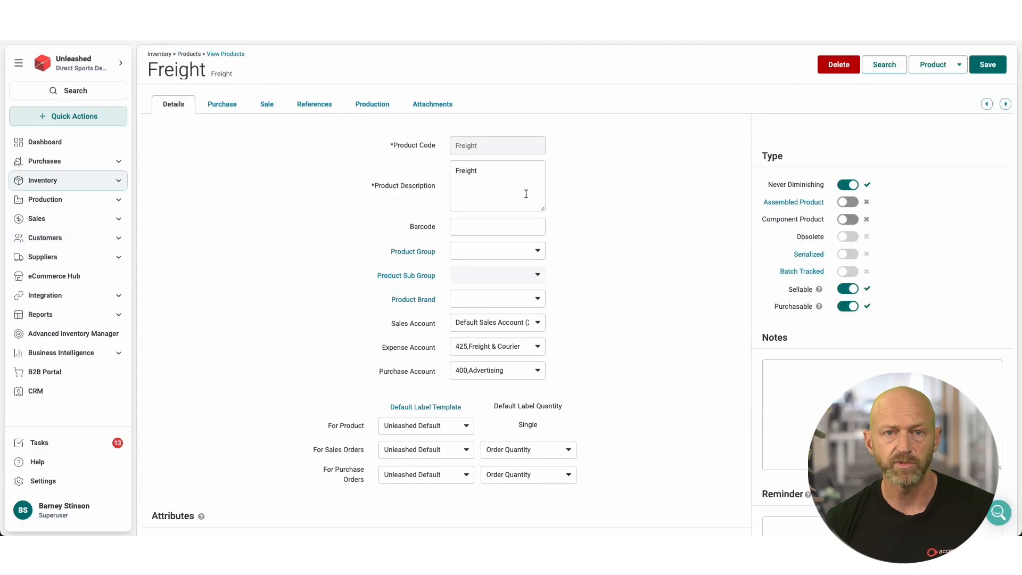
Step: Review the available expense account and purchase account choices on the Freight product
click(524, 351)
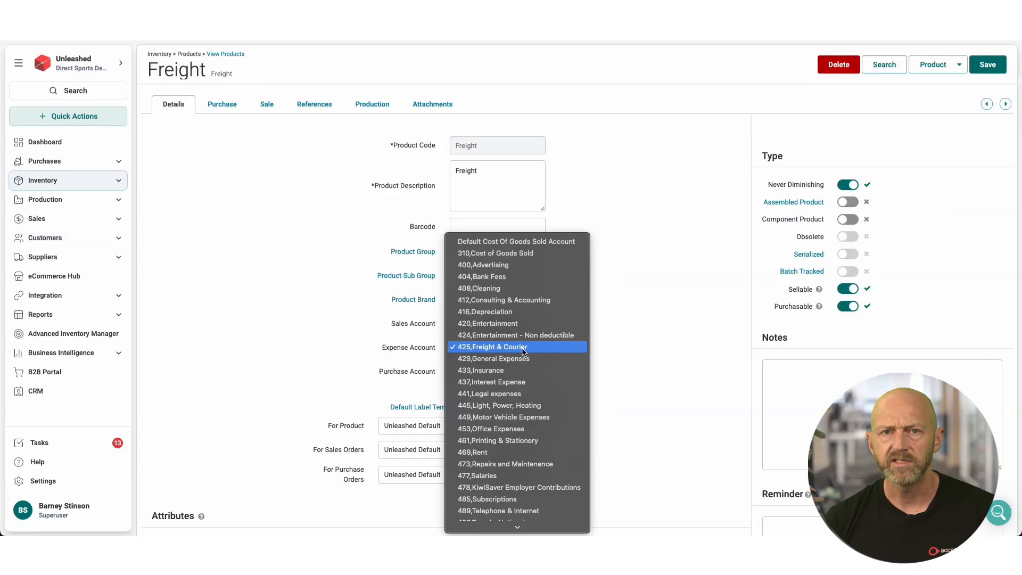
click(617, 345)
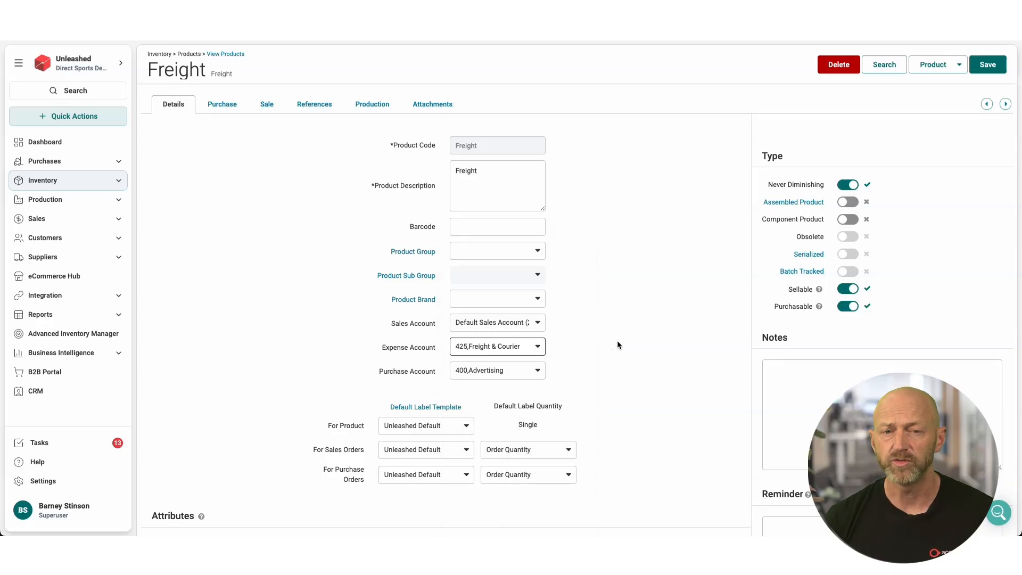
click(543, 373)
click(636, 367)
click(651, 339)
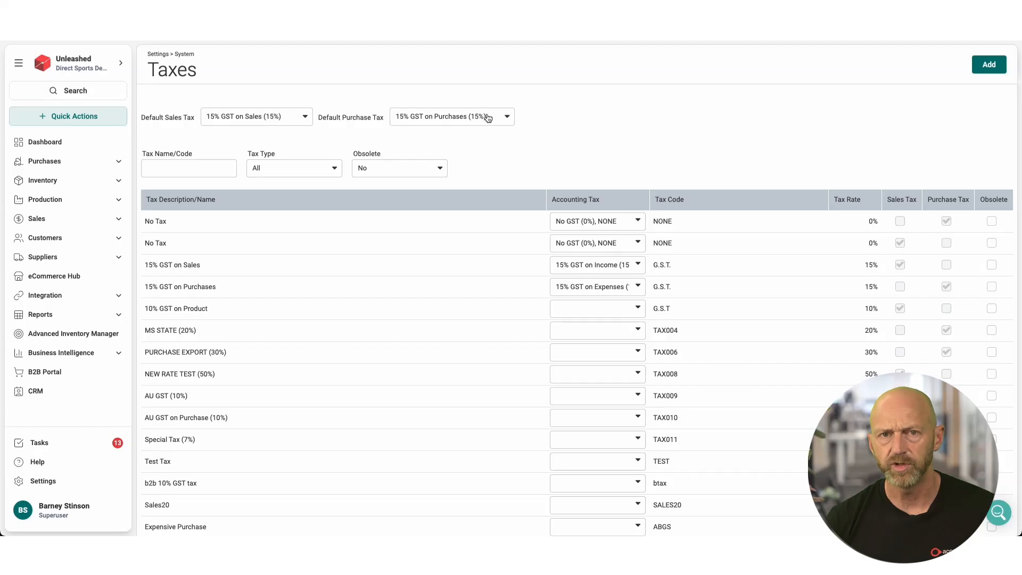
Step: Review the accounting tax mappings for 15% GST on Purchases and 15% GST on Sales in the tax list
click(637, 288)
click(638, 265)
click(636, 266)
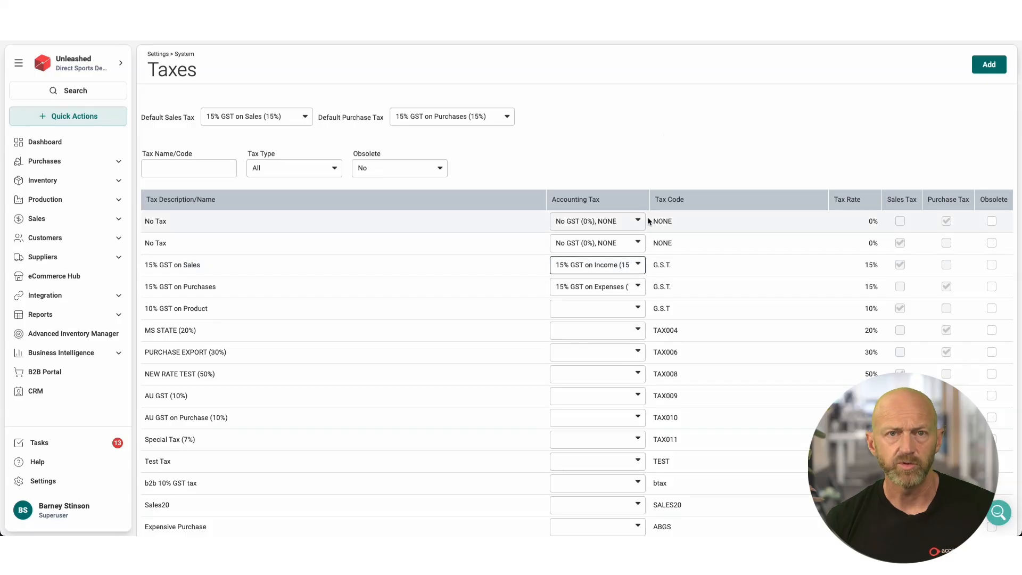
scroll(337, 206, down, 3)
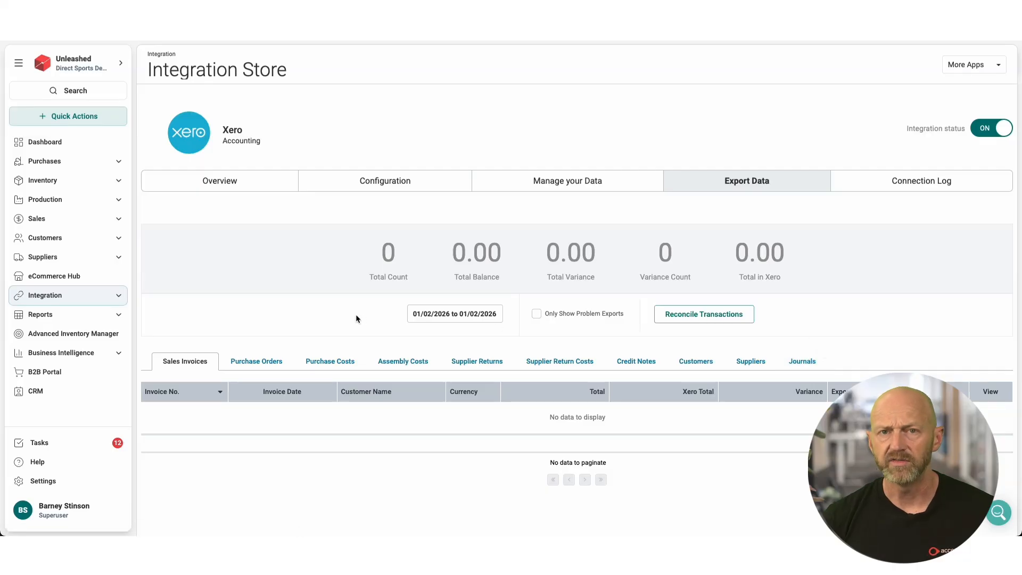
Step: Set the date range of the Xero sales invoice export data to 01/02/2026 to 03/02/2026
click(411, 316)
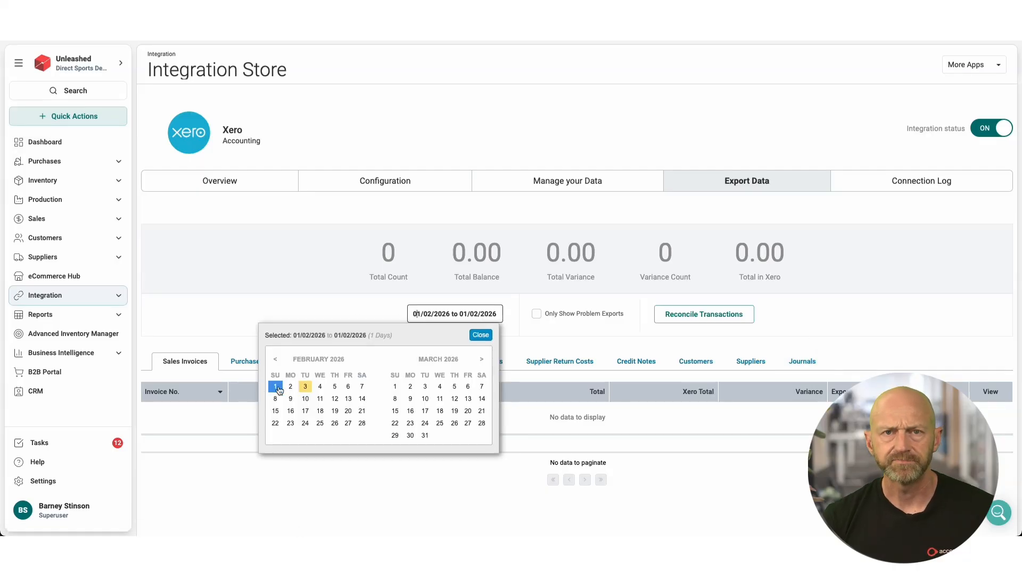
click(304, 387)
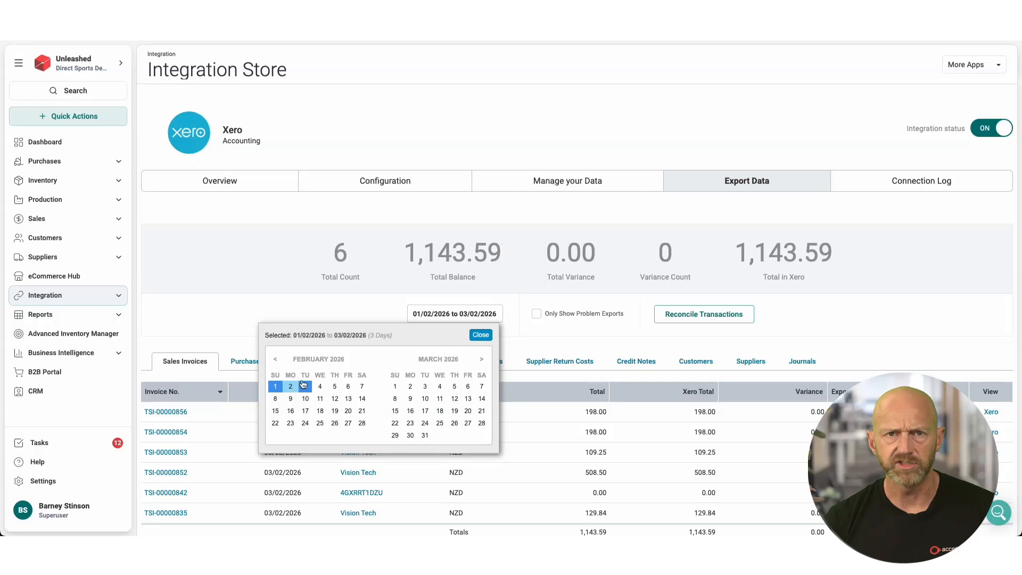
click(334, 313)
Step: Check the total variance, variance count and exported sales invoices, and reconcile the transactions with Xero
drag(533, 256, 687, 259)
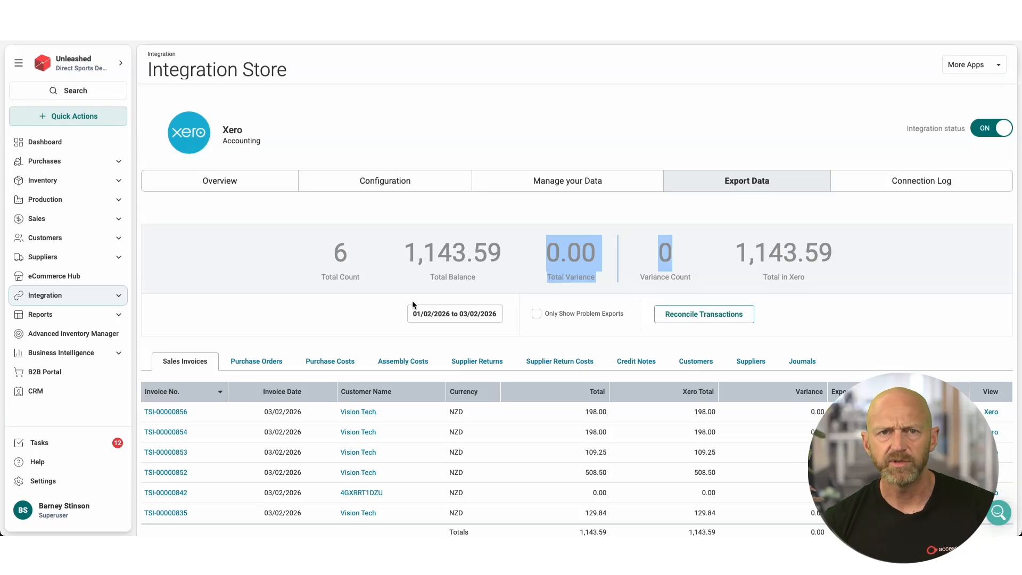
click(343, 302)
scroll(353, 327, down, 2)
scroll(350, 326, up, 1)
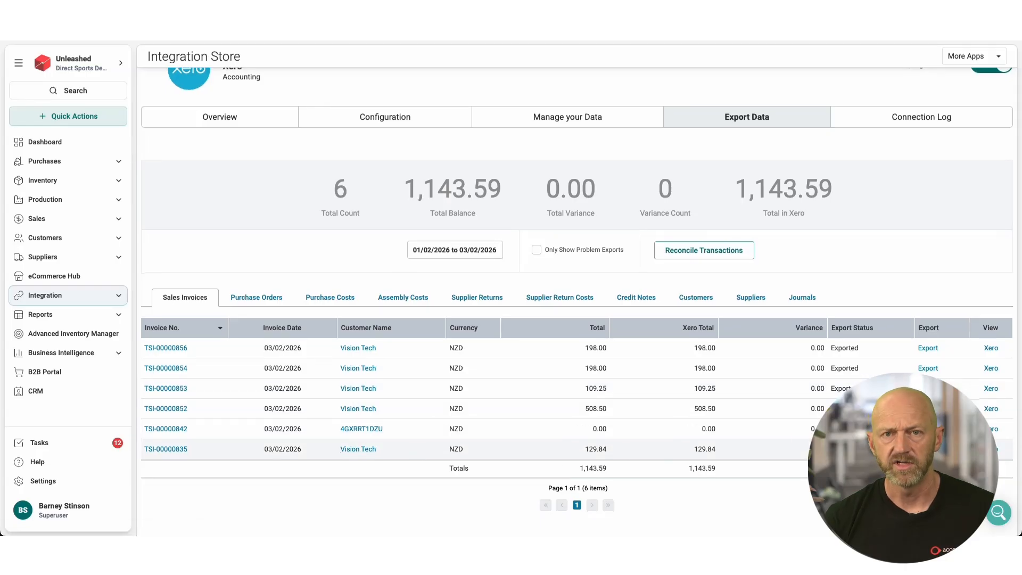
click(709, 252)
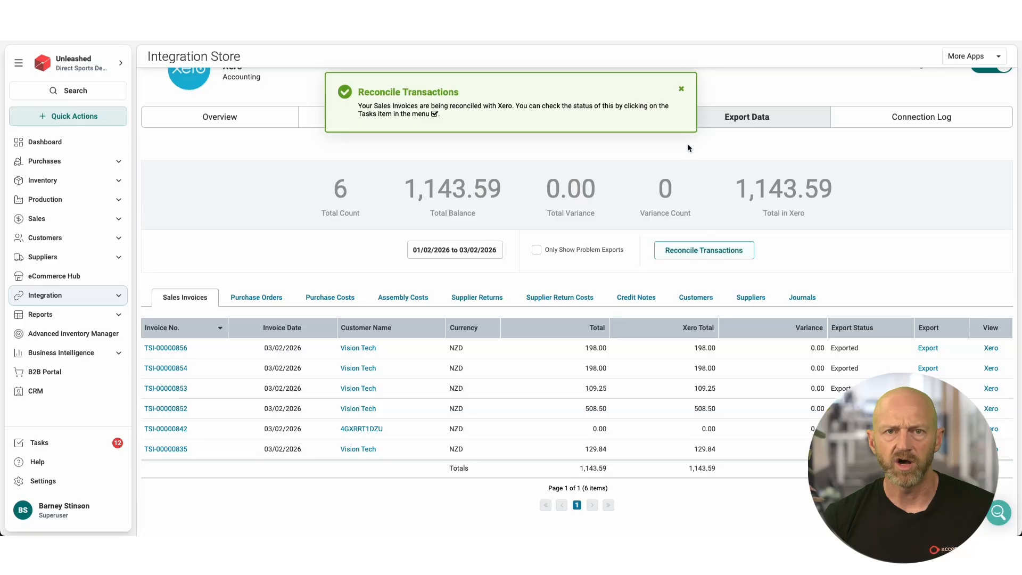